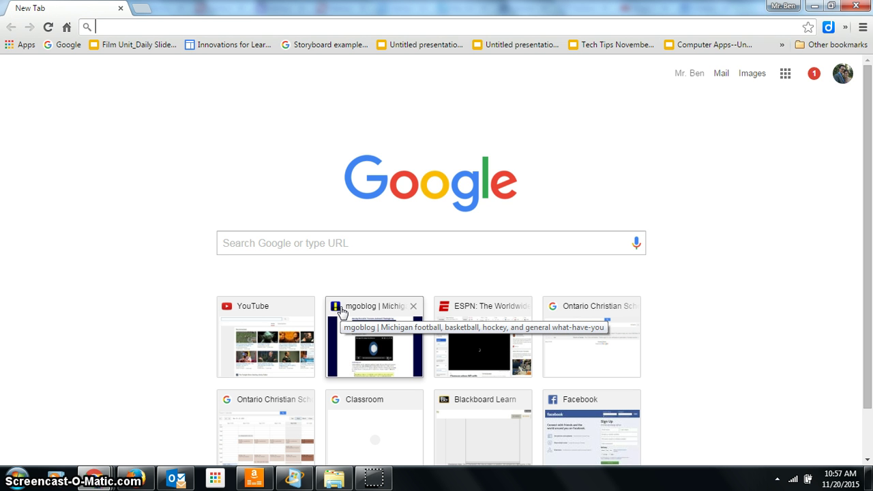
- Open the Chrome Web Store and find the already-added Diigo Web Collector - Capture and Annotate extension
{"action": "type", "text": "chrome w"}
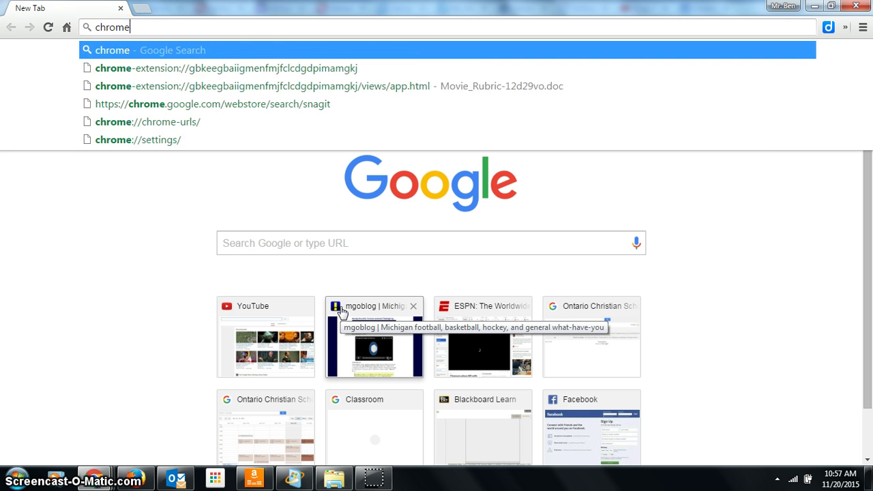
{"action": "type", "text": "eb"}
{"action": "key", "text": "Return"}
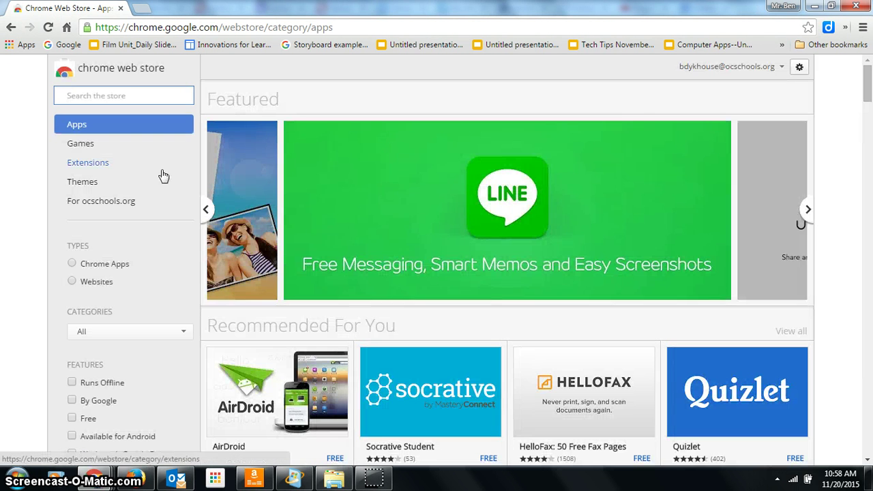
{"action": "type", "text": "diigo"}
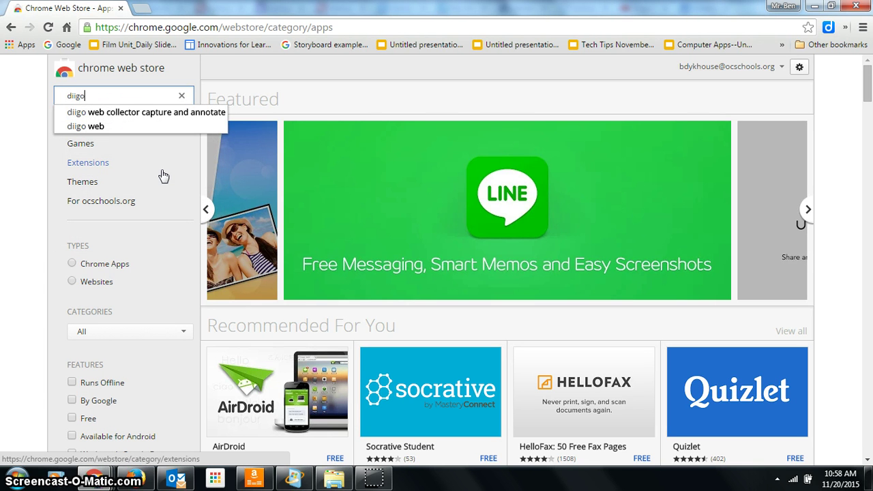
{"action": "key", "text": "Down"}
{"action": "key", "text": "Return"}
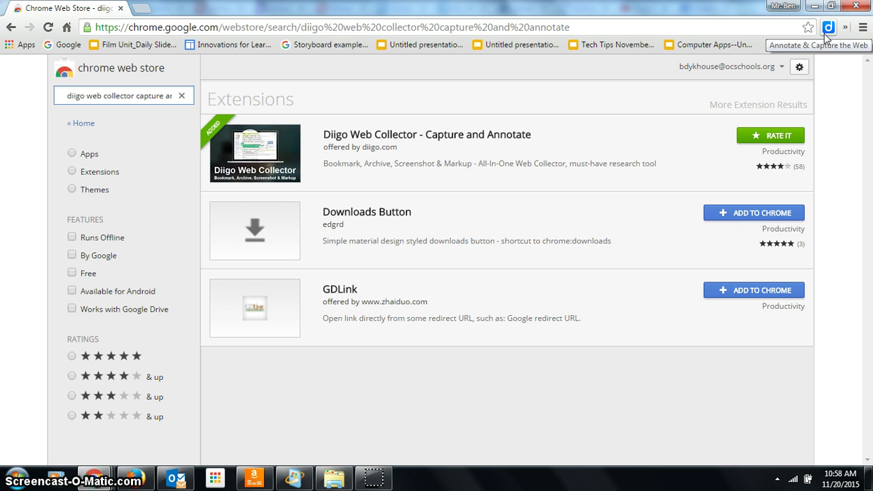
- Open My Library from the Diigo toolbar icon and filter it to the Friday*videos tag (99 bookmarks)
{"action": "left_click", "coordinate": [825, 32]}
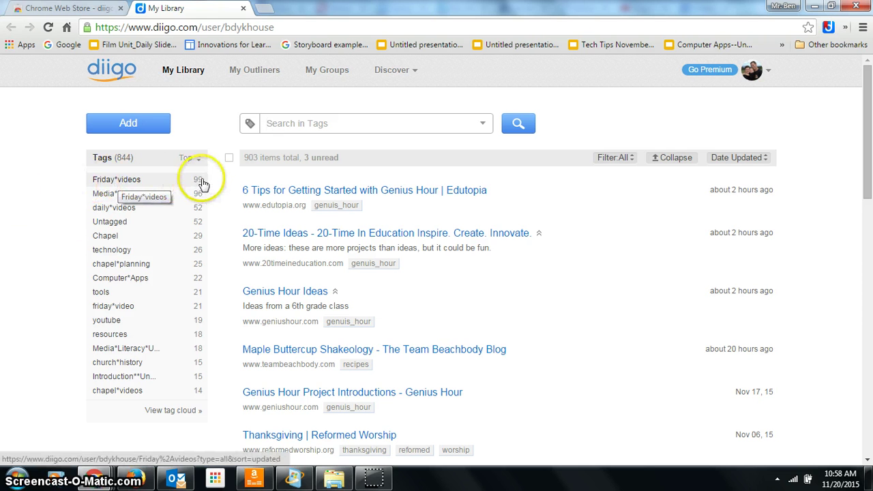
{"action": "left_click", "coordinate": [120, 178]}
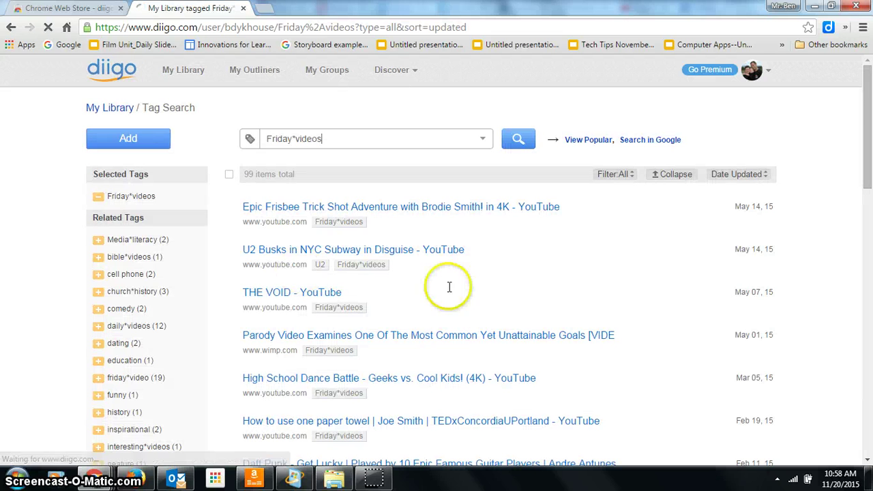
{"action": "scroll", "coordinate": [450, 306], "scroll_direction": "down", "scroll_amount": 5}
{"action": "scroll", "coordinate": [443, 306], "scroll_direction": "down", "scroll_amount": 2}
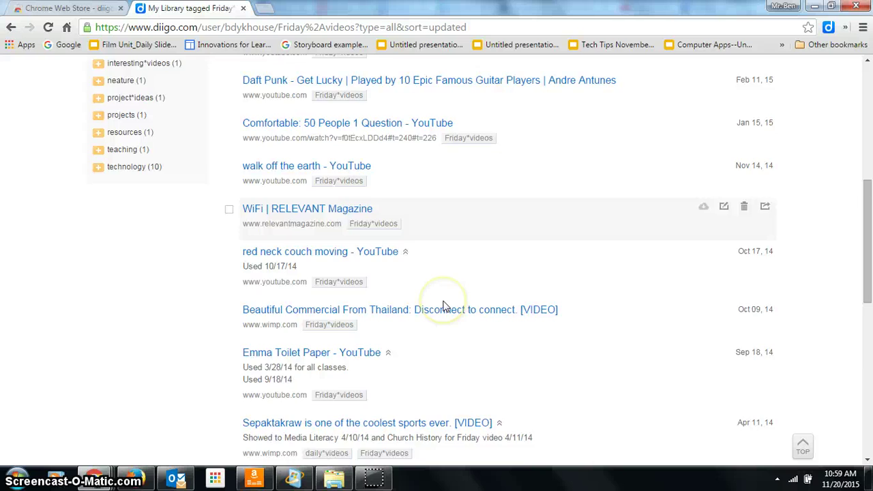
{"action": "scroll", "coordinate": [443, 306], "scroll_direction": "up", "scroll_amount": 5}
{"action": "scroll", "coordinate": [444, 306], "scroll_direction": "up", "scroll_amount": 1}
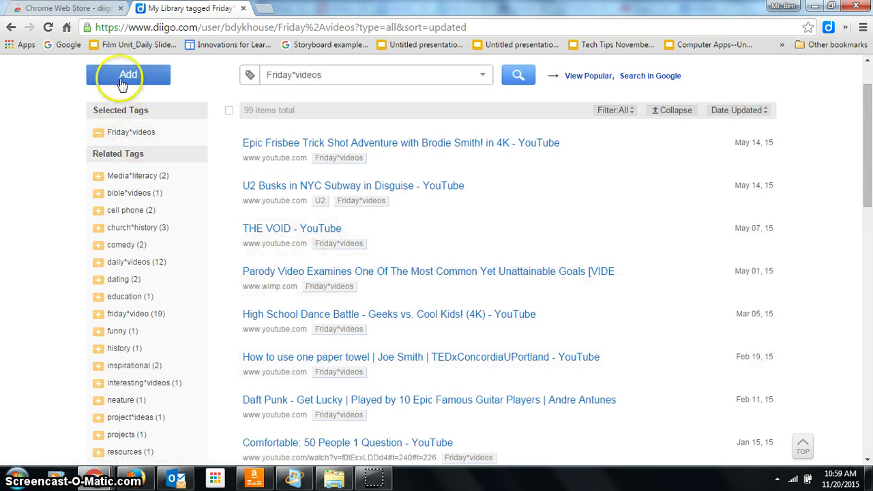
- Go back to the full library, filter to the Computer*Apps tag (22 bookmarks), keeping search-by-tag
{"action": "left_click", "coordinate": [10, 28]}
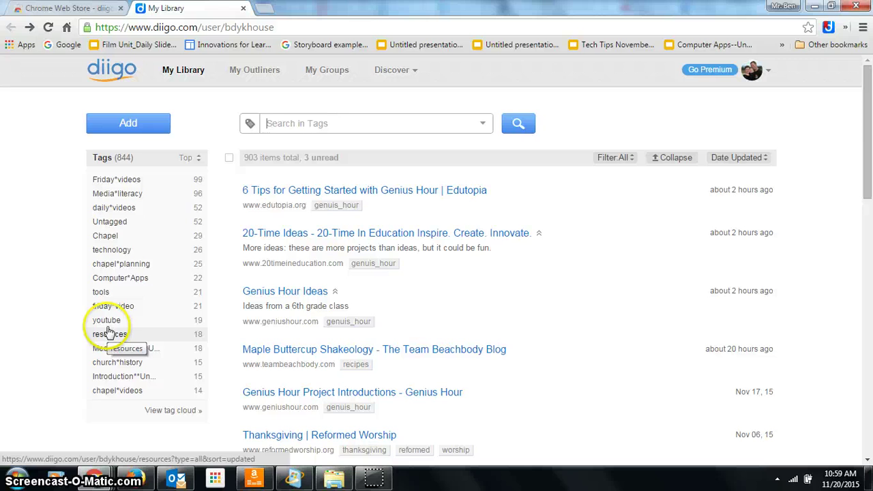
{"action": "left_click", "coordinate": [122, 278]}
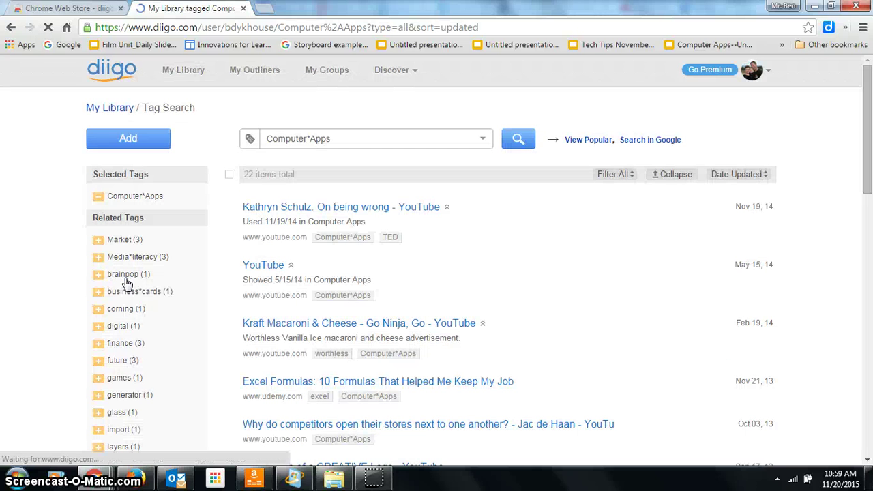
{"action": "left_click", "coordinate": [481, 140]}
{"action": "left_click", "coordinate": [250, 140]}
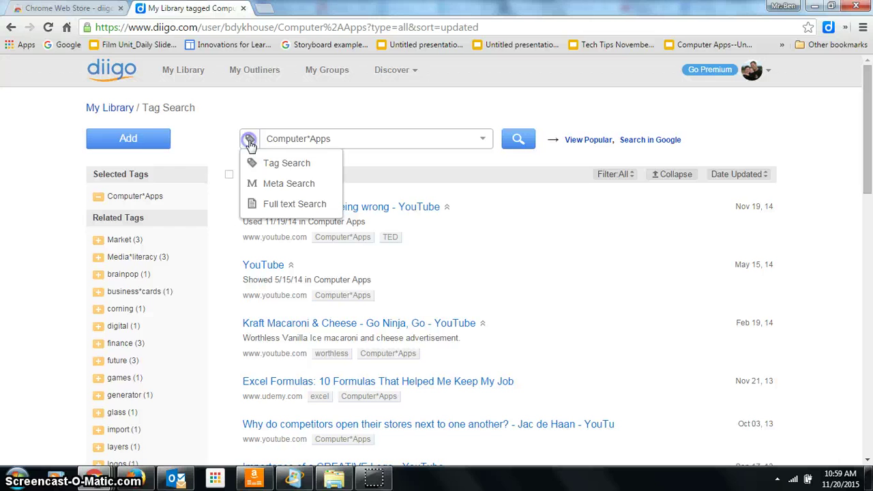
{"action": "left_click", "coordinate": [279, 206]}
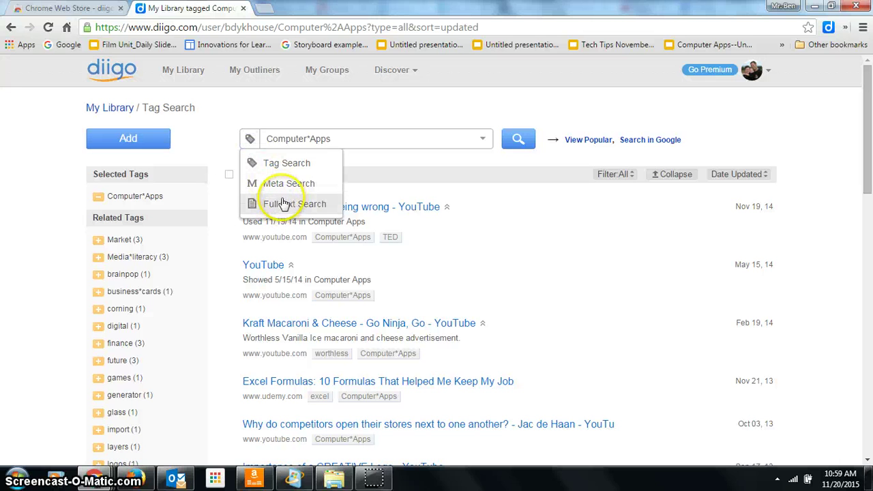
{"action": "left_click", "coordinate": [288, 164]}
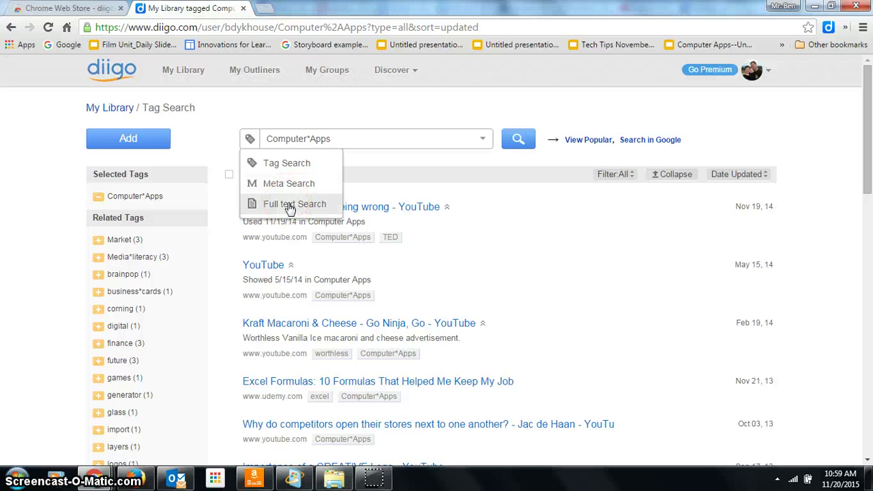
{"action": "left_click", "coordinate": [334, 138]}
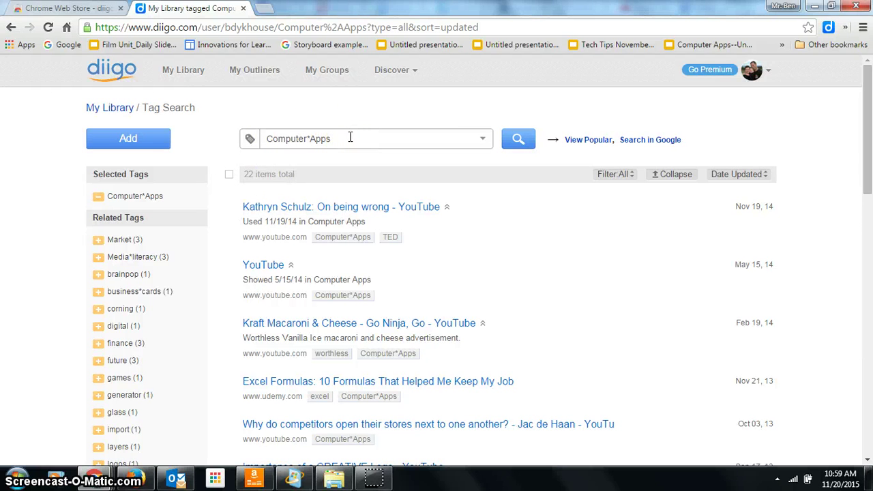
- Close the library tab and search Google for 'is the earth really round?'
{"action": "left_click", "coordinate": [244, 9]}
{"action": "left_click", "coordinate": [218, 27]}
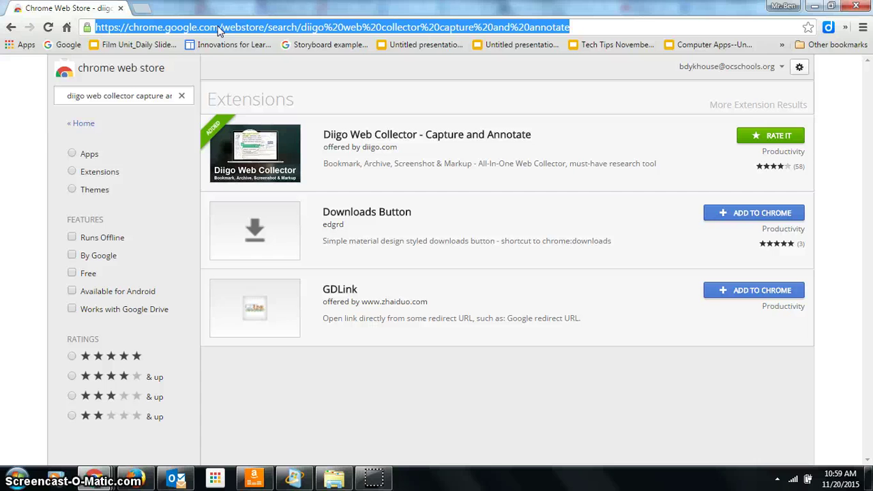
{"action": "type", "text": "is the earth"}
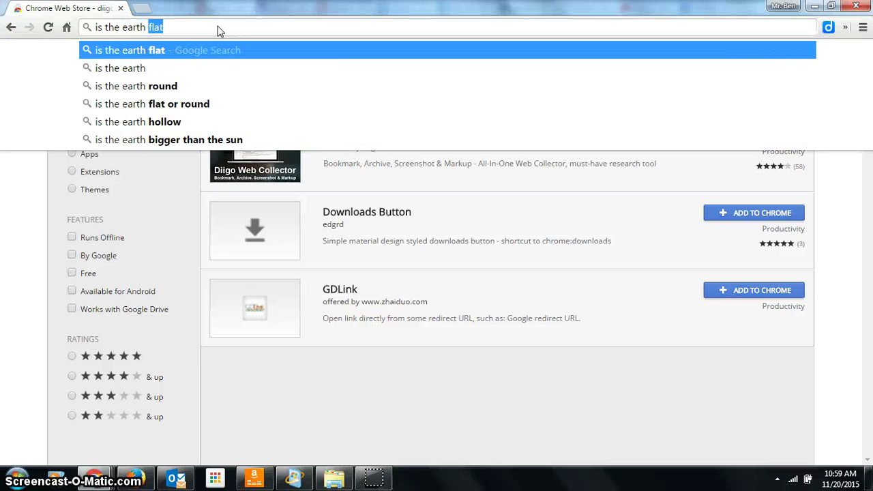
{"action": "type", "text": " really round?"}
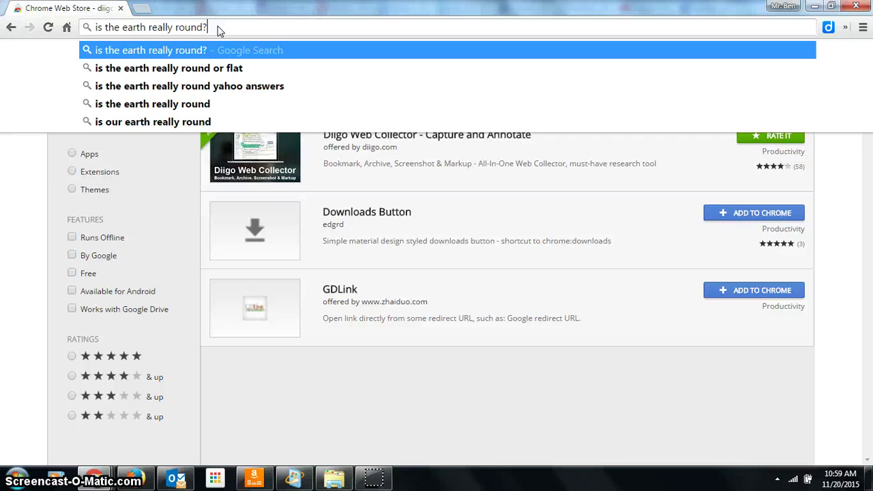
{"action": "key", "text": "Return"}
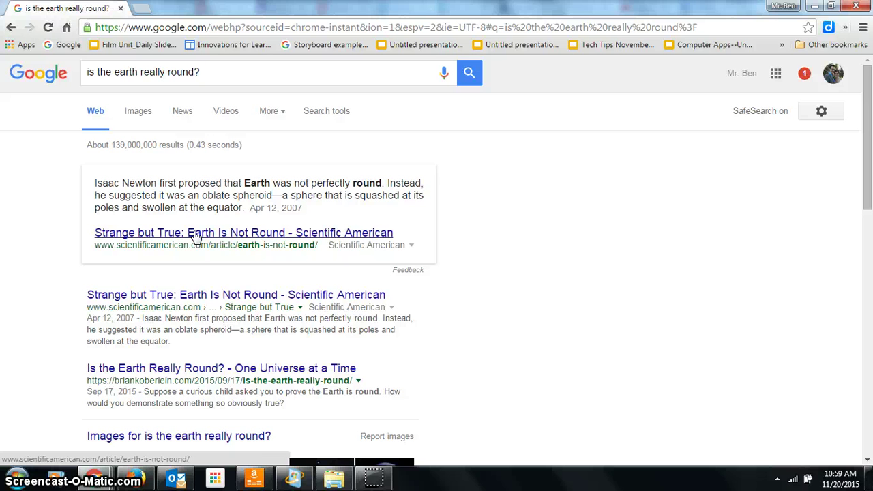
- Open the Scientific American 'Strange but True: Earth Is Not Round' article and save it to Diigo tagged earth_round
{"action": "left_click", "coordinate": [194, 235]}
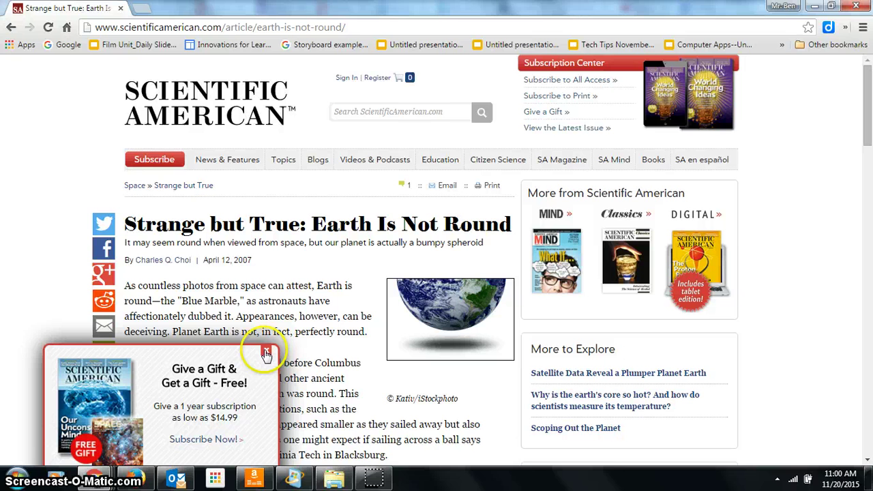
{"action": "left_click", "coordinate": [828, 29]}
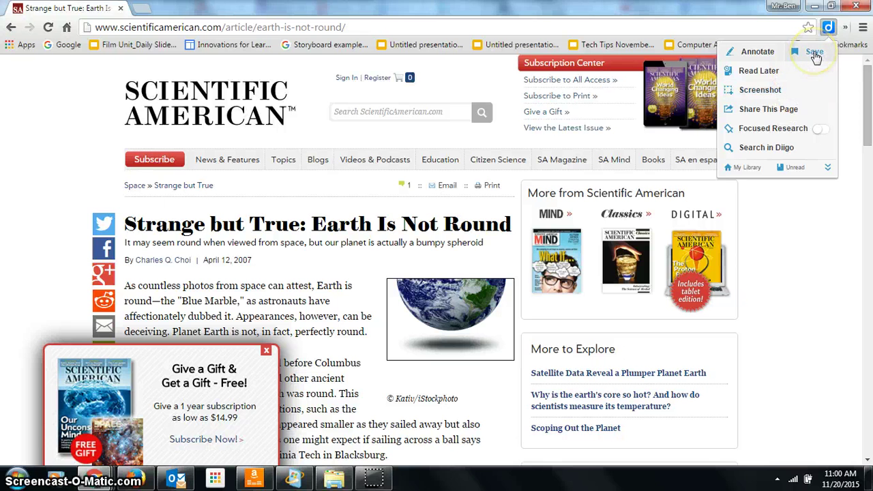
{"action": "left_click", "coordinate": [814, 53]}
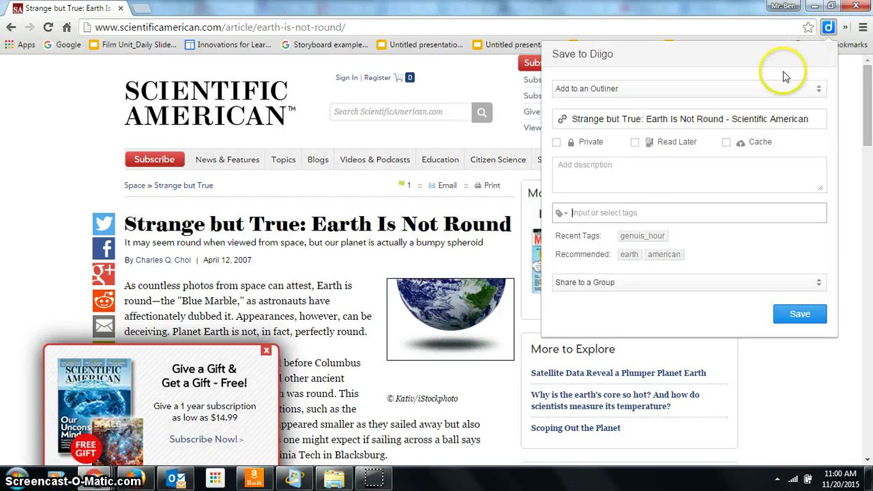
{"action": "left_click", "coordinate": [652, 220]}
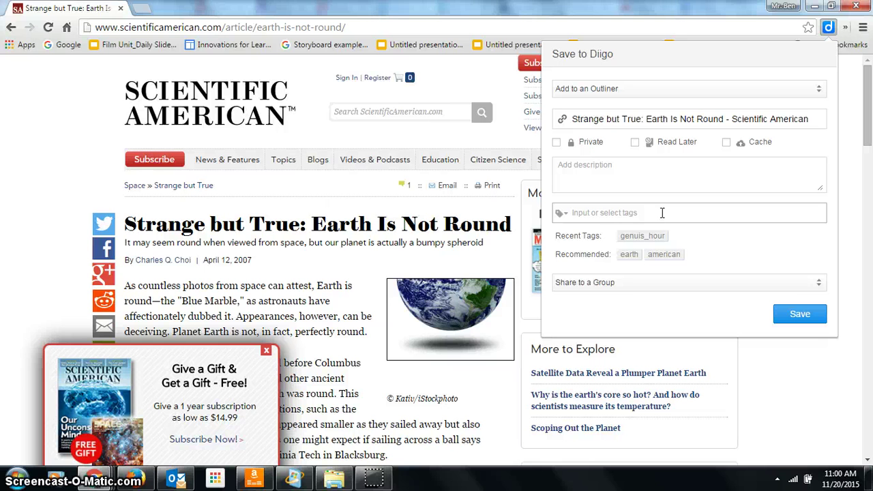
{"action": "type", "text": "earth"}
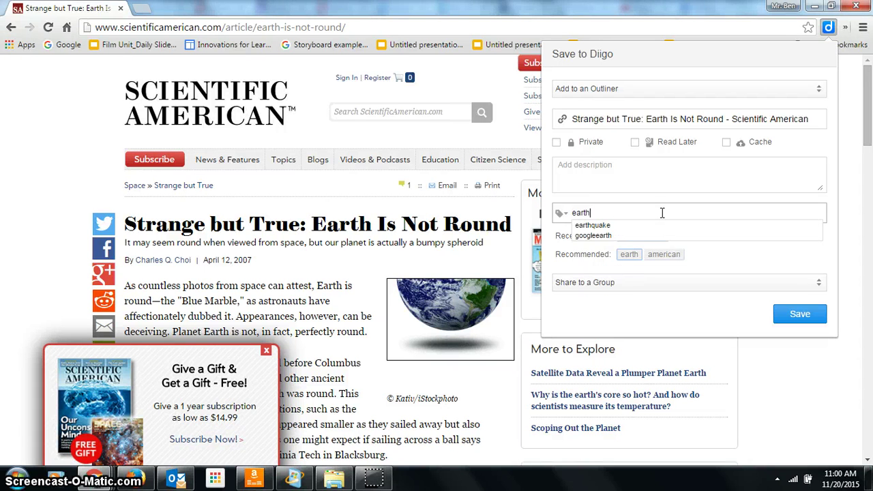
{"action": "type", "text": "_round"}
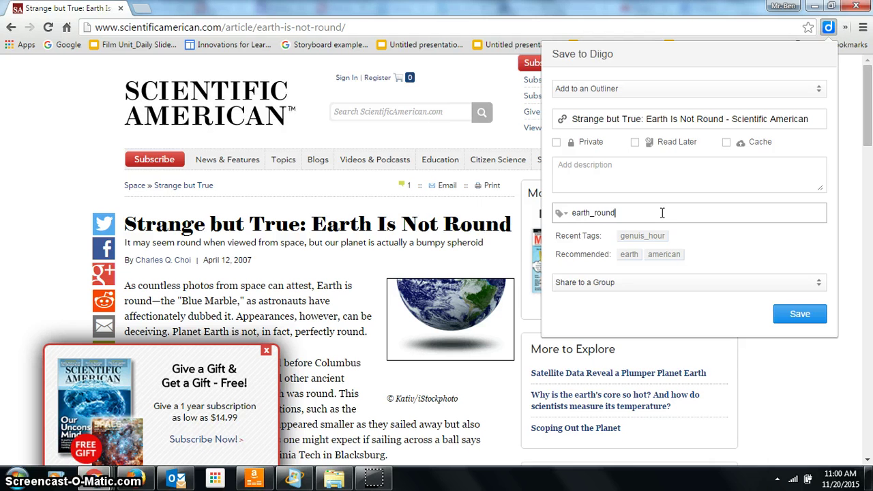
{"action": "left_click", "coordinate": [663, 205]}
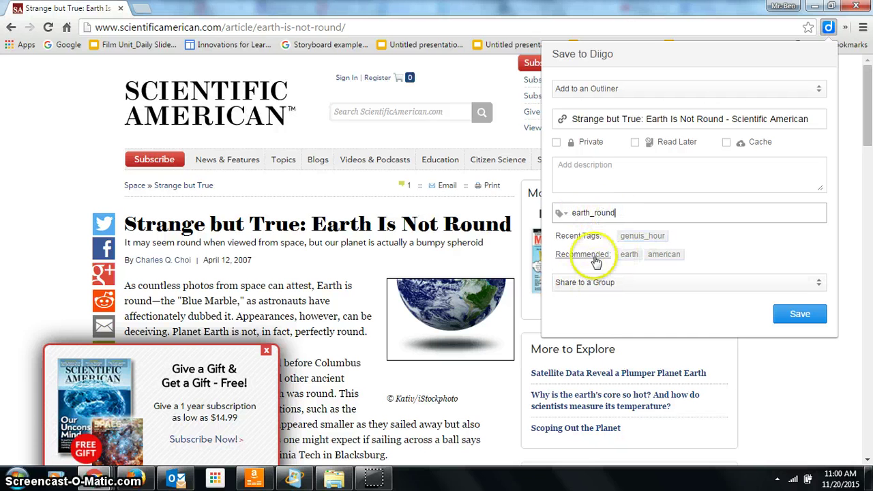
{"action": "left_click", "coordinate": [793, 318]}
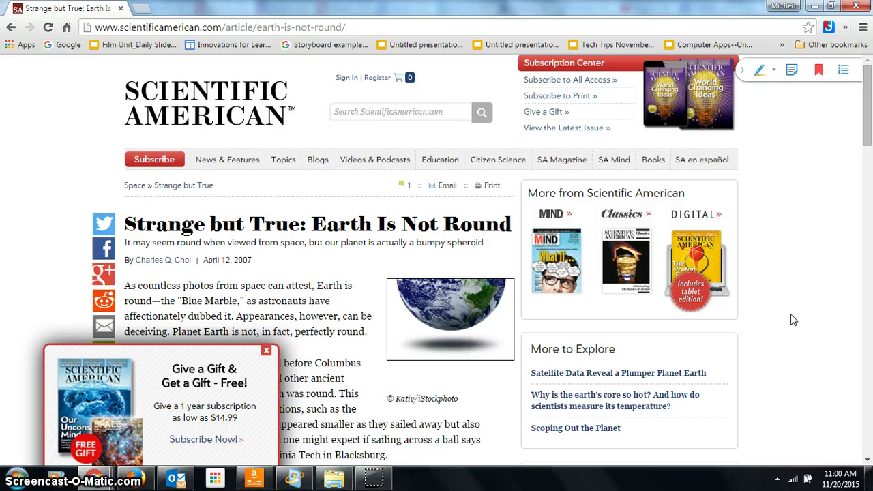
- Open the PhysLink page 'How can one prove that the world is round?' and save it tagged earth_round
{"action": "left_click", "coordinate": [783, 312]}
{"action": "left_click", "coordinate": [263, 300]}
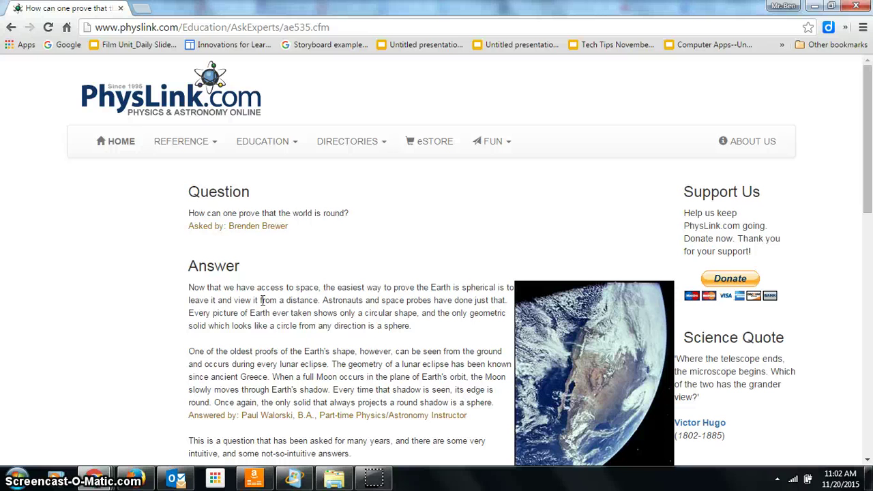
{"action": "left_click", "coordinate": [828, 29]}
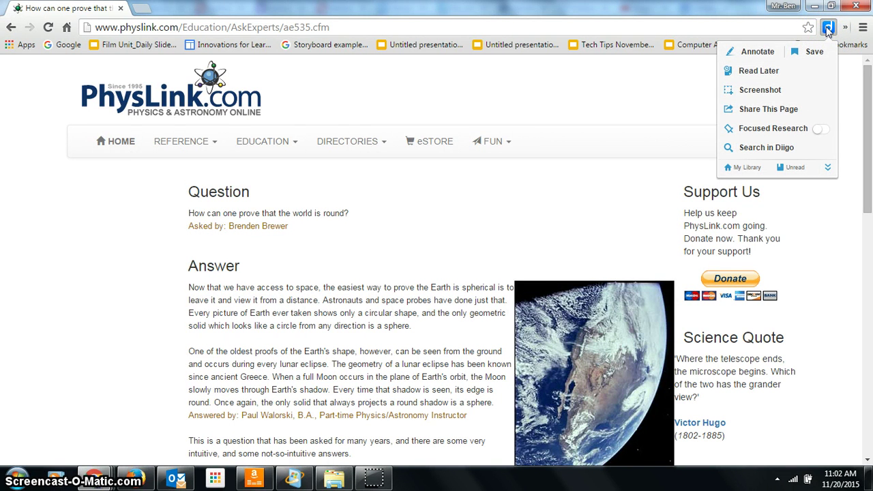
{"action": "left_click", "coordinate": [813, 51]}
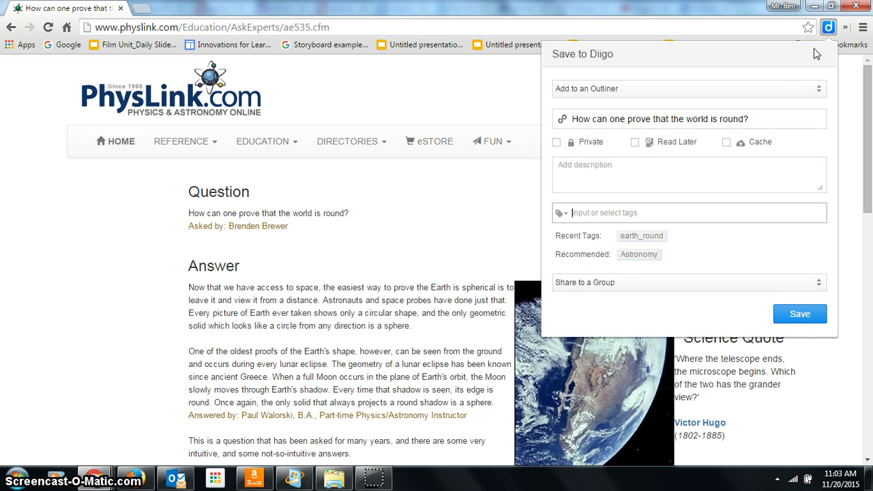
{"action": "left_click", "coordinate": [654, 244]}
{"action": "left_click", "coordinate": [642, 242]}
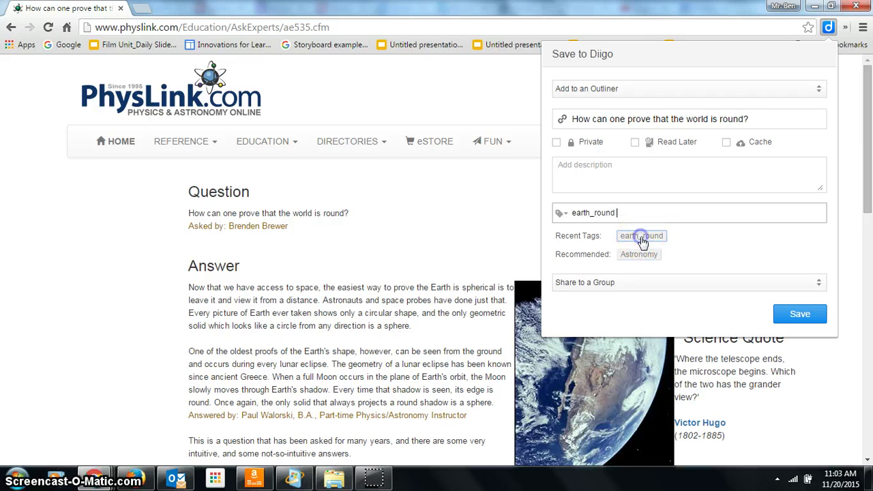
{"action": "left_click", "coordinate": [806, 315]}
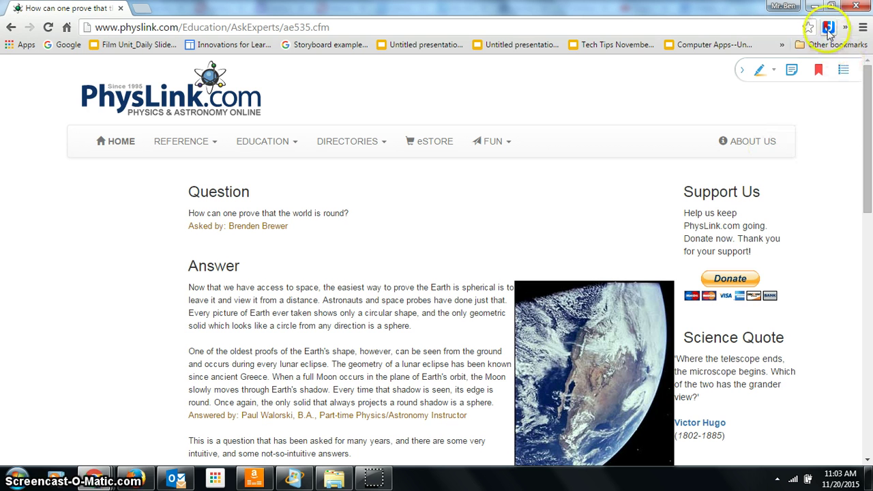
- Open My Library from the Diigo popup to see the five new earth_round bookmarks
{"action": "left_click", "coordinate": [828, 30]}
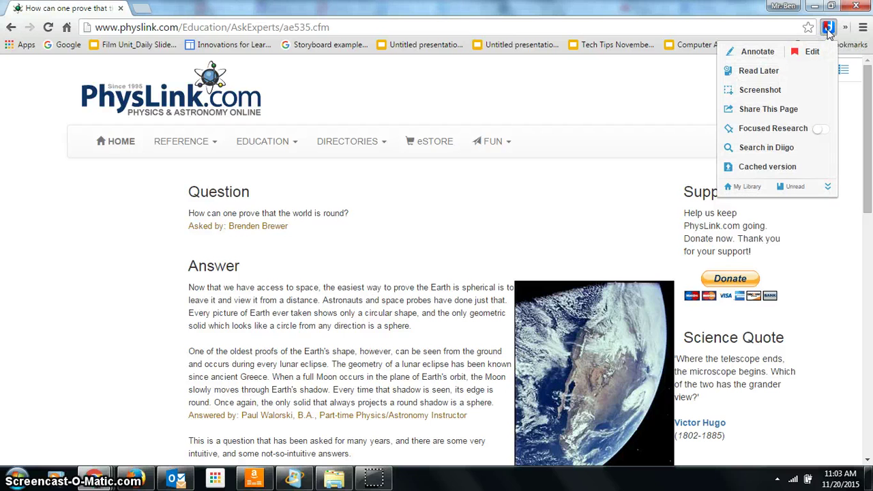
{"action": "left_click", "coordinate": [748, 187]}
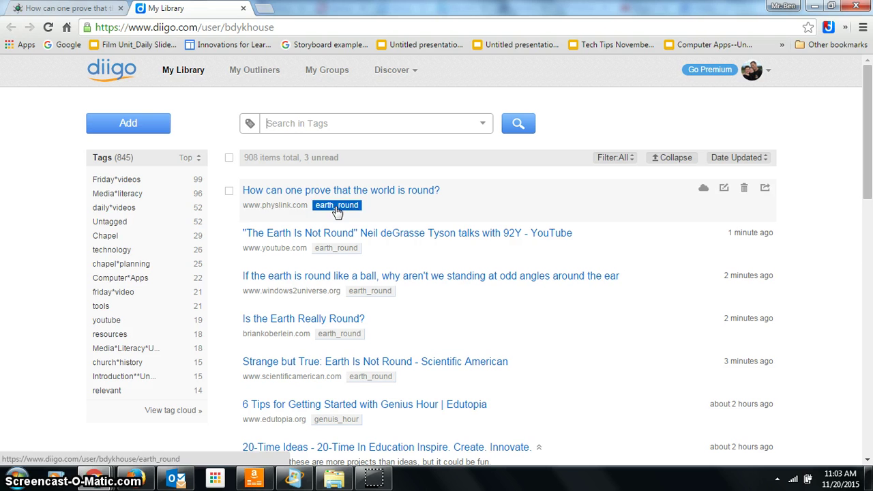
- Search the library by the tag earth_round, listing its 5 earth-shape bookmarks
{"action": "left_click", "coordinate": [312, 123]}
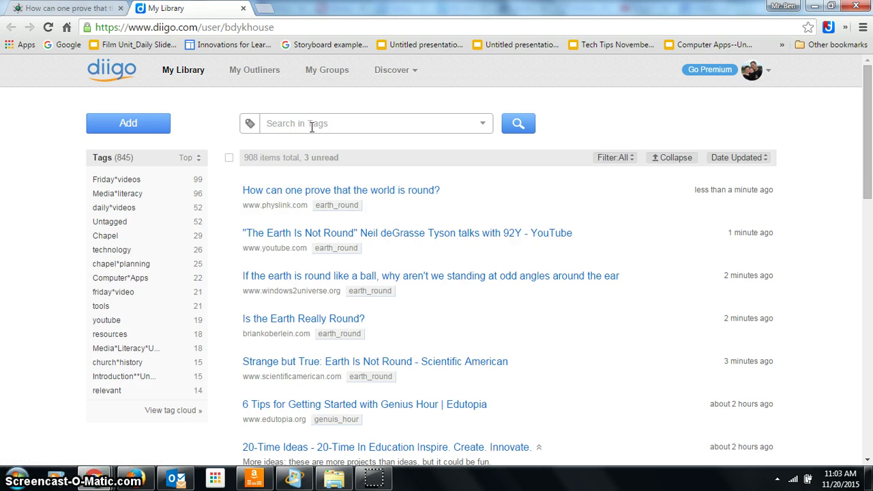
{"action": "type", "text": "e"}
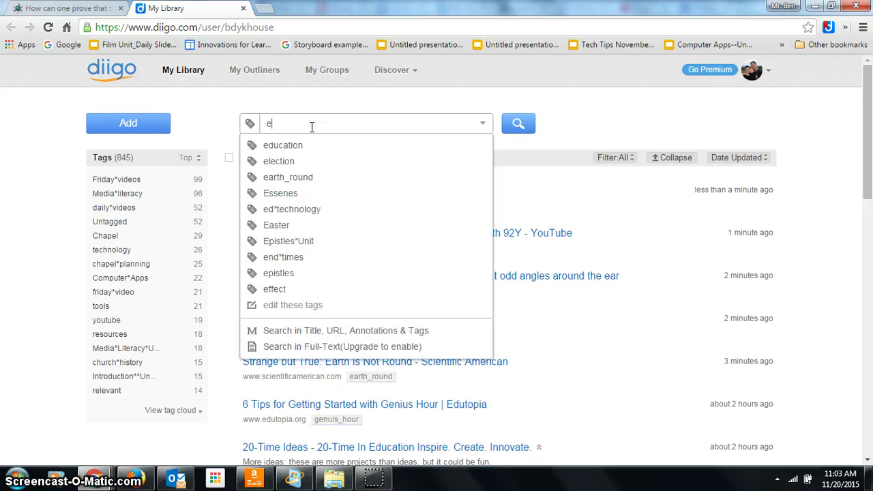
{"action": "type", "text": "arth"}
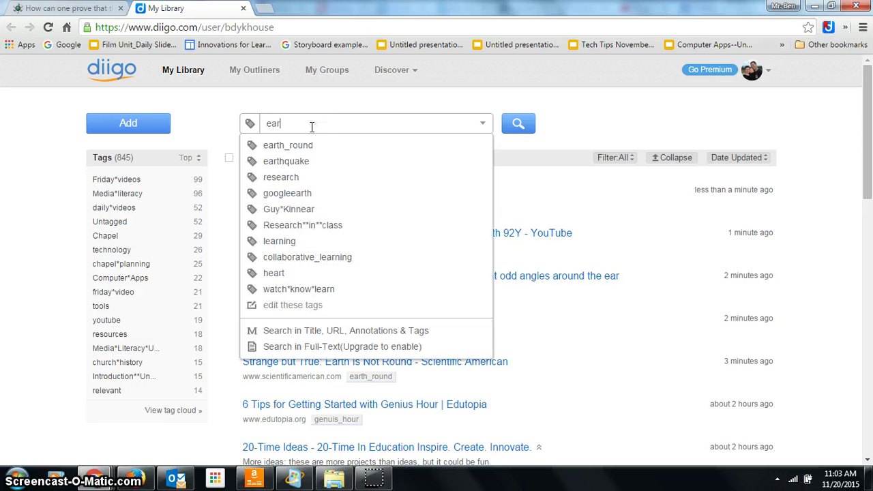
{"action": "left_click", "coordinate": [300, 145]}
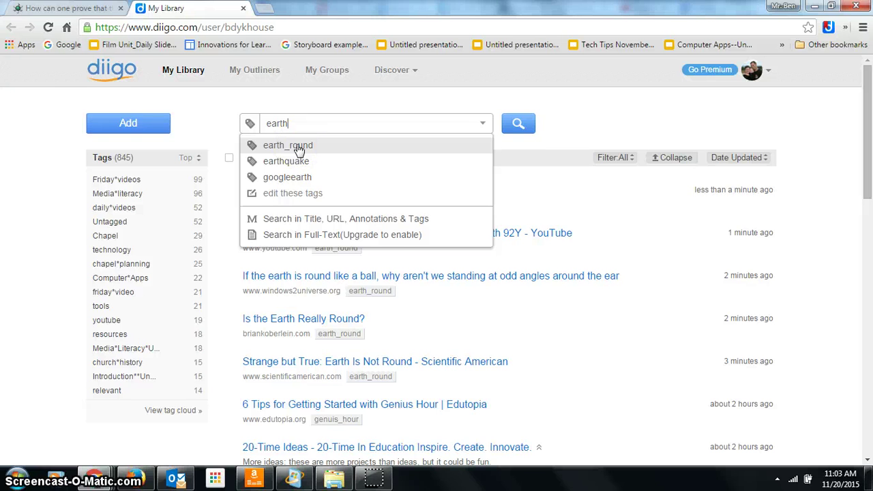
{"action": "left_click", "coordinate": [299, 146]}
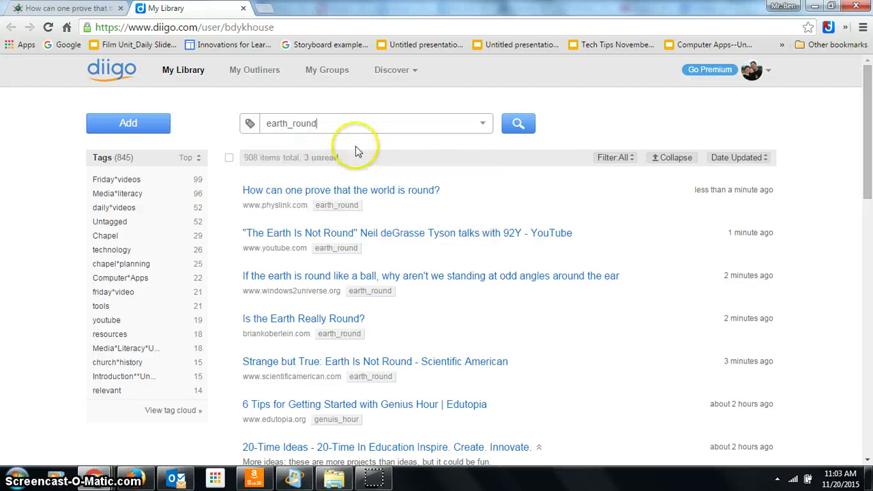
{"action": "left_click", "coordinate": [513, 122]}
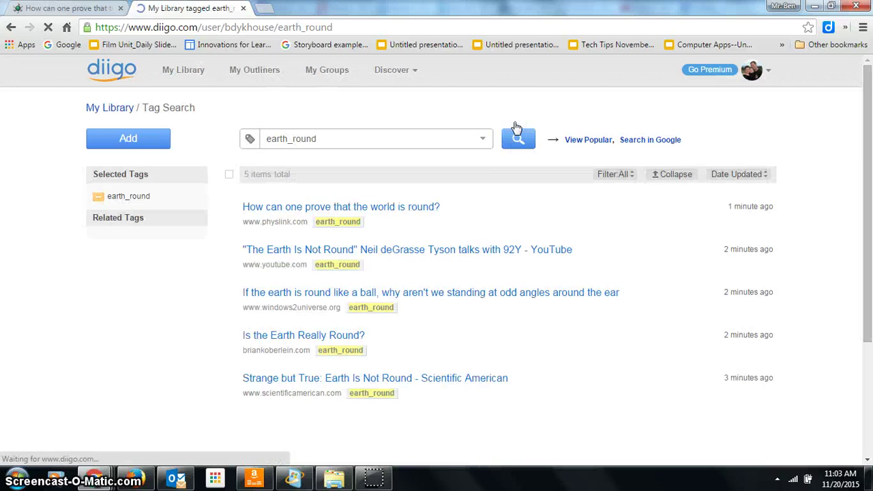